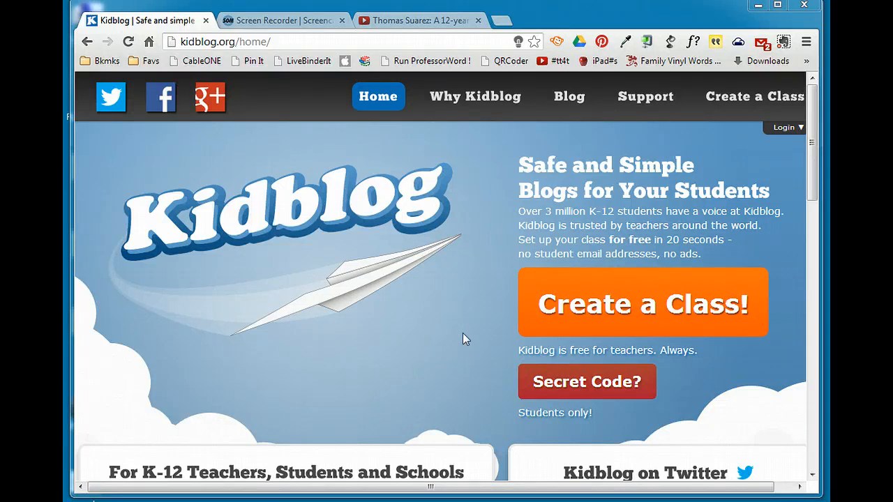
Step: Open the free class signup form and look through its required fields
{"action": "left_click", "coordinate": [628, 307]}
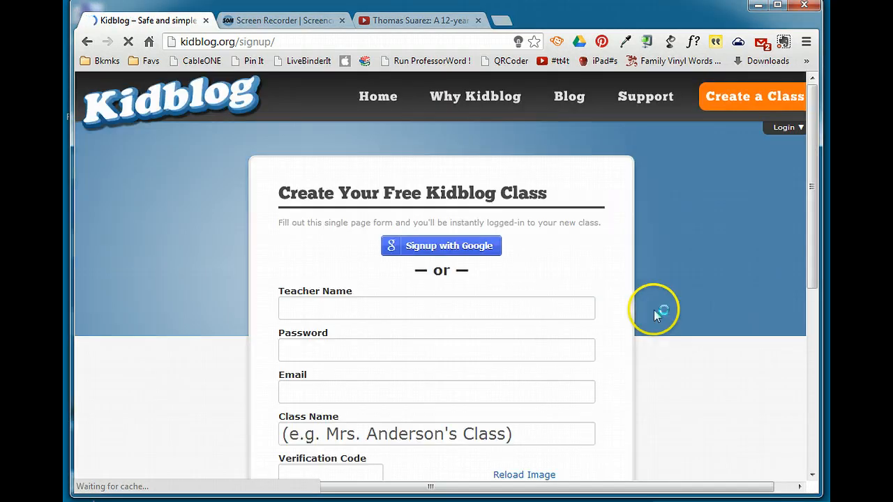
{"action": "left_click_drag", "start_coordinate": [809, 187], "coordinate": [811, 226]}
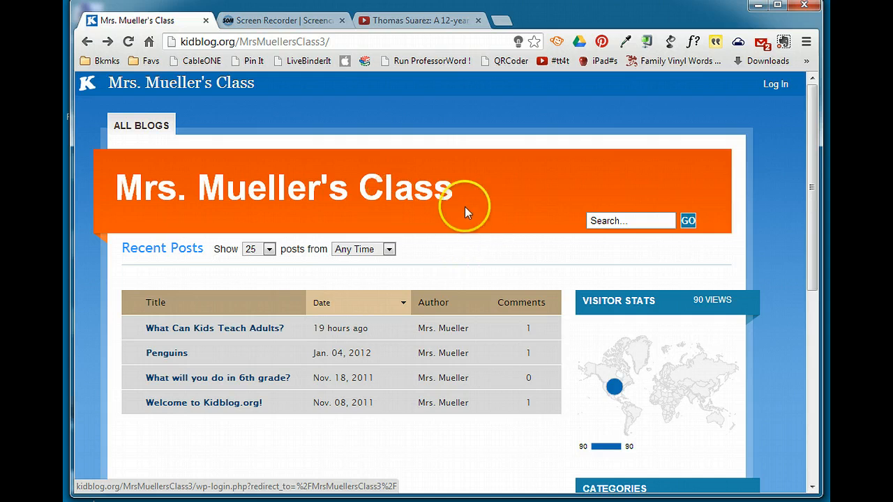
Step: Log in to the class blog with the teacher's username and account password
{"action": "left_click", "coordinate": [777, 85]}
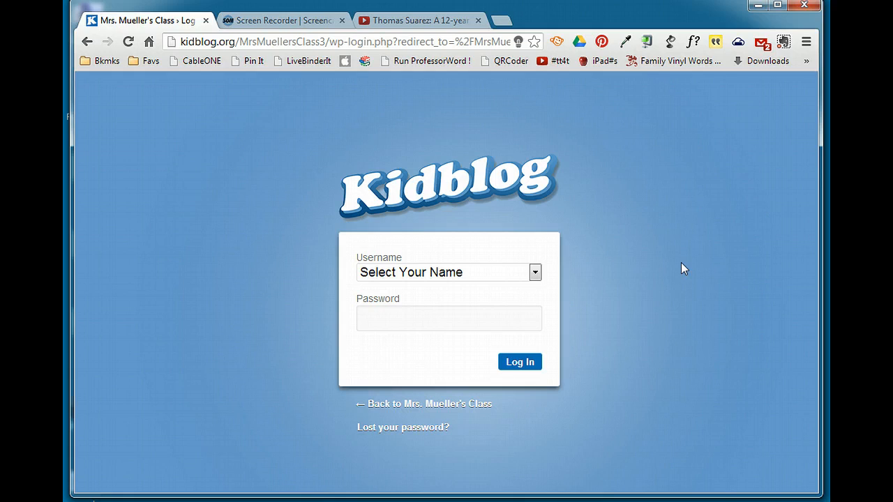
{"action": "left_click", "coordinate": [489, 275]}
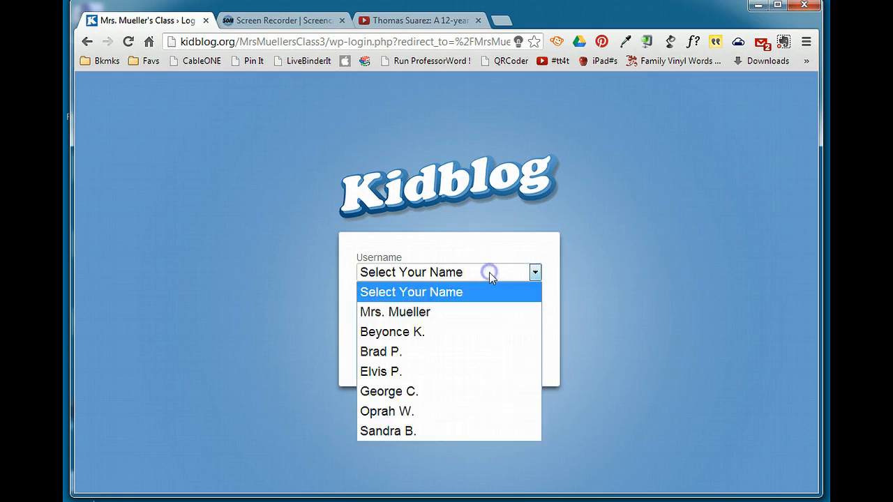
{"action": "left_click", "coordinate": [432, 314]}
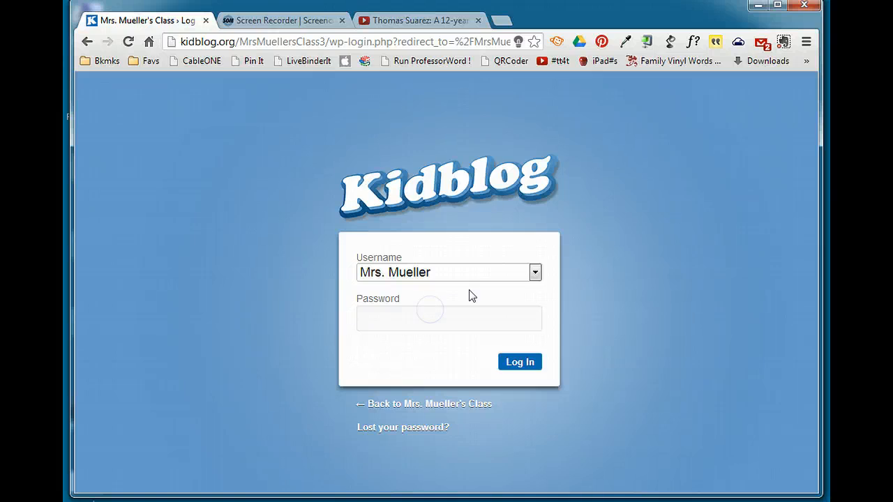
{"action": "left_click", "coordinate": [369, 311]}
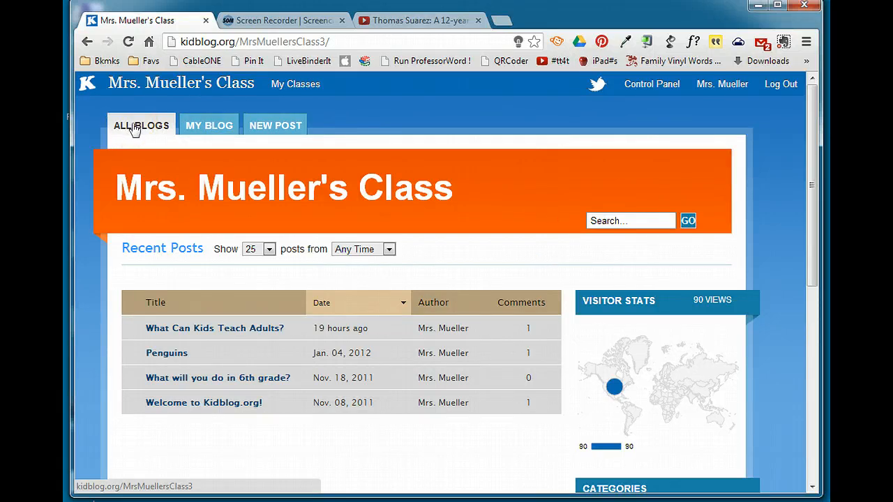
Step: Open the class control panel and review the blogging activity, recent comments and recent posts on the dashboard
{"action": "left_click", "coordinate": [261, 127]}
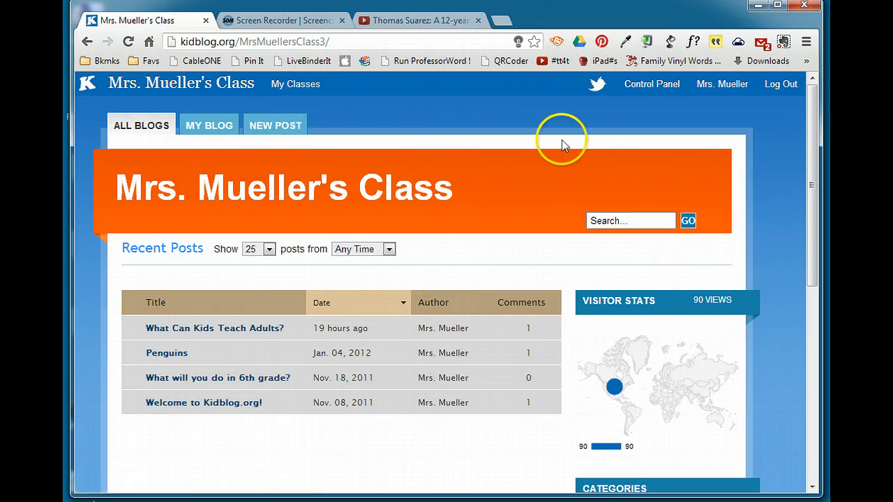
{"action": "left_click", "coordinate": [644, 89]}
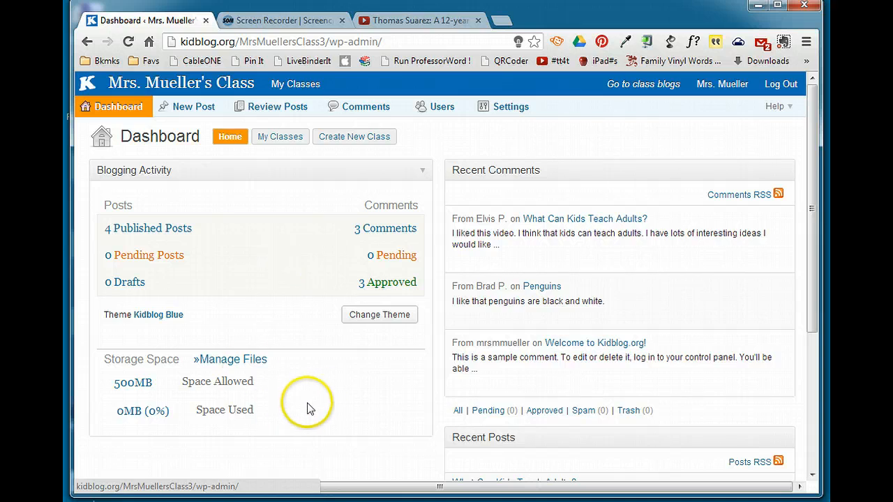
{"action": "mouse_move", "coordinate": [605, 230]}
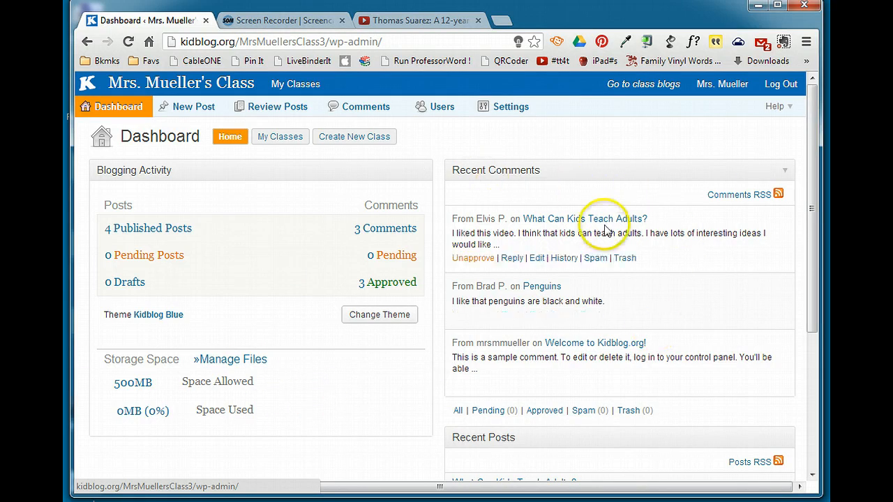
{"action": "scroll", "coordinate": [663, 426], "scroll_direction": "down", "scroll_amount": 2}
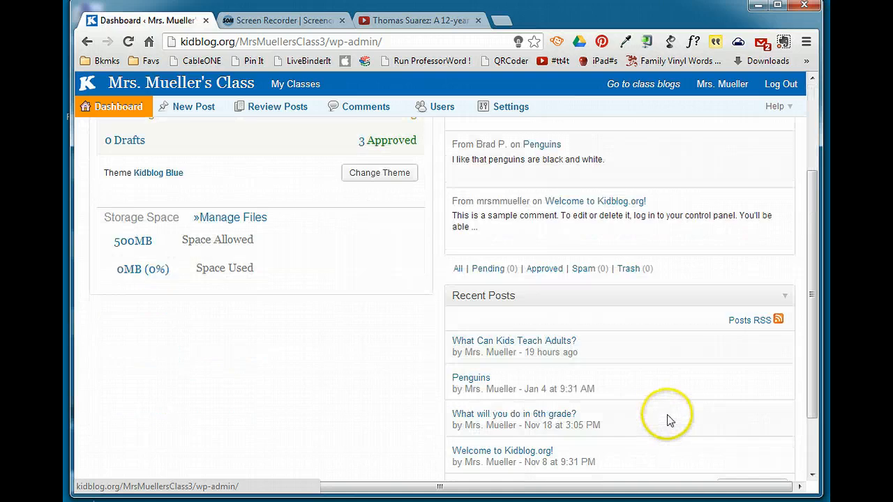
{"action": "scroll", "coordinate": [670, 415], "scroll_direction": "up", "scroll_amount": 2}
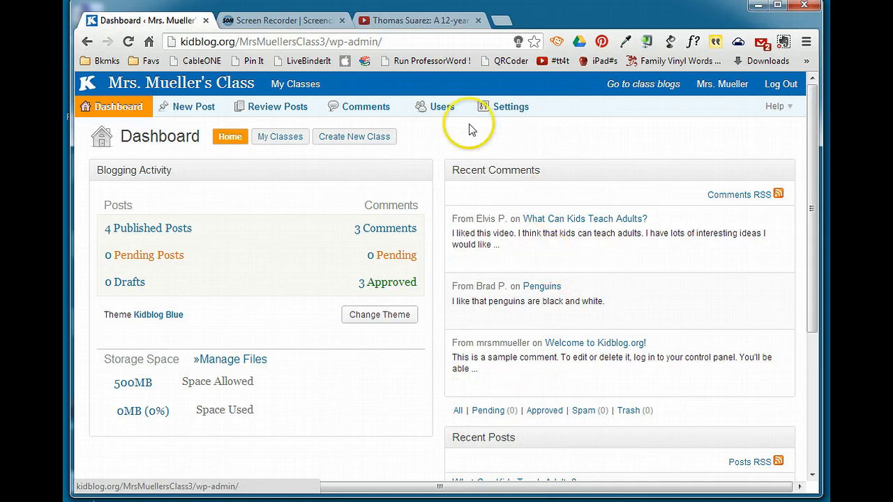
Step: Open the teacher's own profile from user management and examine its name, password, avatar, theme and visibility settings
{"action": "left_click", "coordinate": [435, 110]}
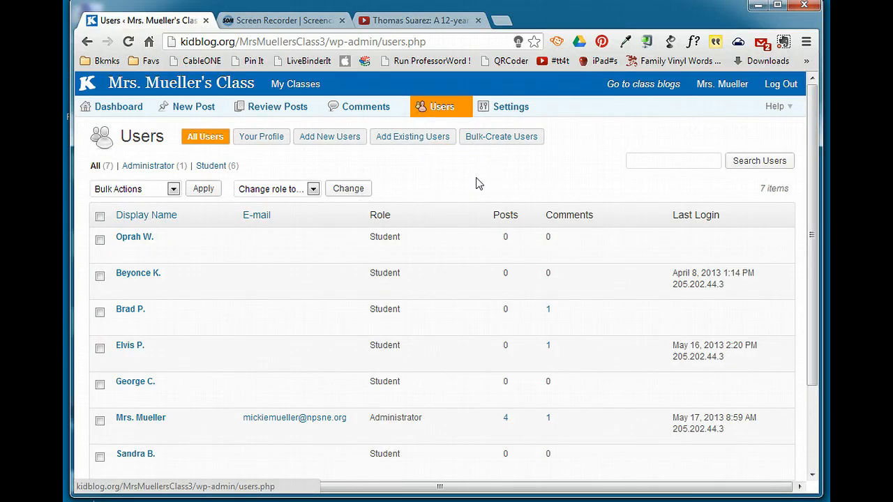
{"action": "left_click", "coordinate": [448, 111]}
{"action": "left_click", "coordinate": [259, 137]}
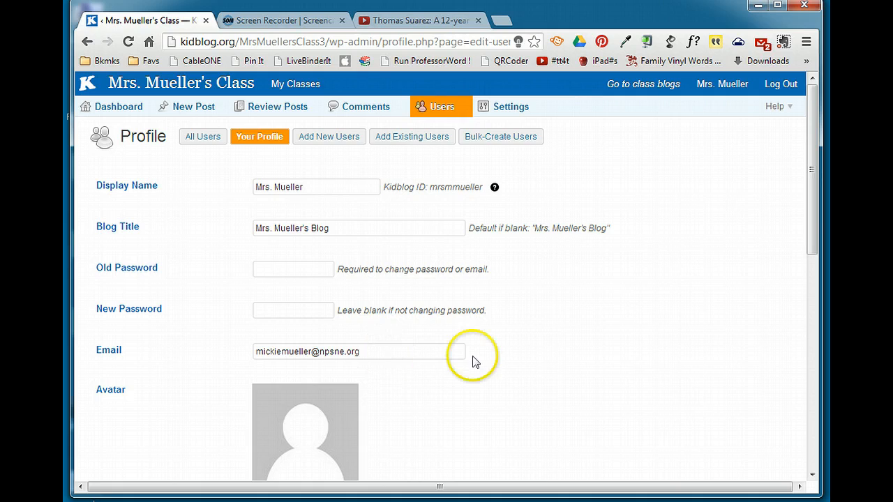
{"action": "scroll", "coordinate": [502, 360], "scroll_direction": "down", "scroll_amount": 2}
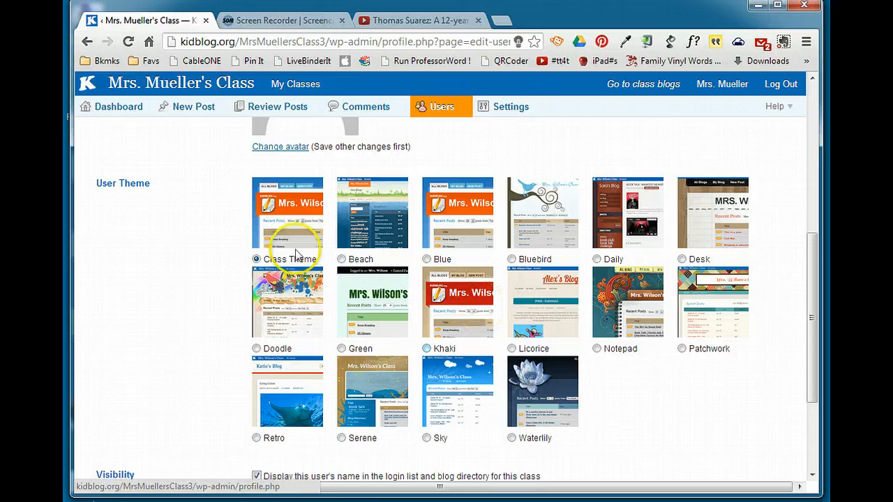
{"action": "left_click", "coordinate": [399, 226]}
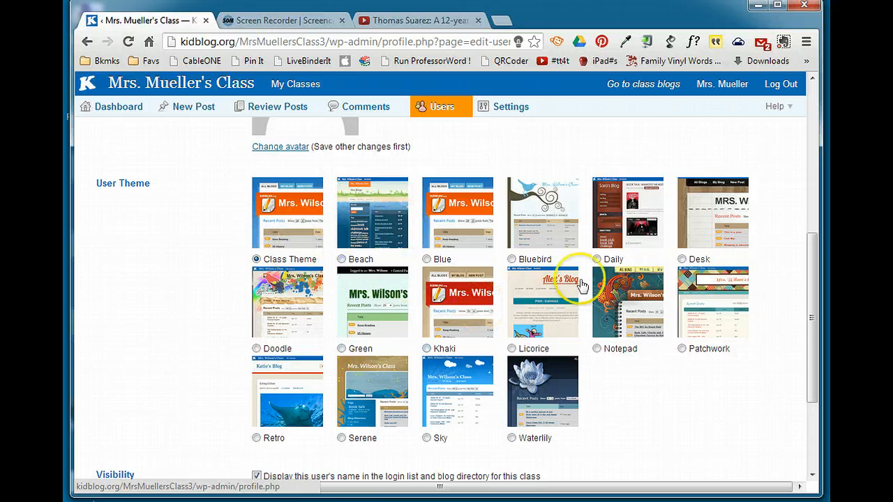
{"action": "scroll", "coordinate": [656, 392], "scroll_direction": "down", "scroll_amount": 1}
{"action": "scroll", "coordinate": [656, 393], "scroll_direction": "down", "scroll_amount": 1}
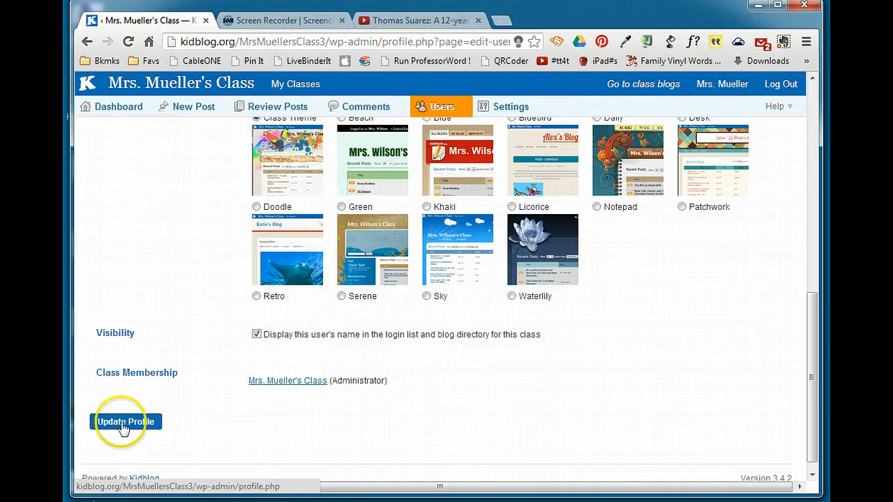
{"action": "scroll", "coordinate": [530, 359], "scroll_direction": "up", "scroll_amount": 4}
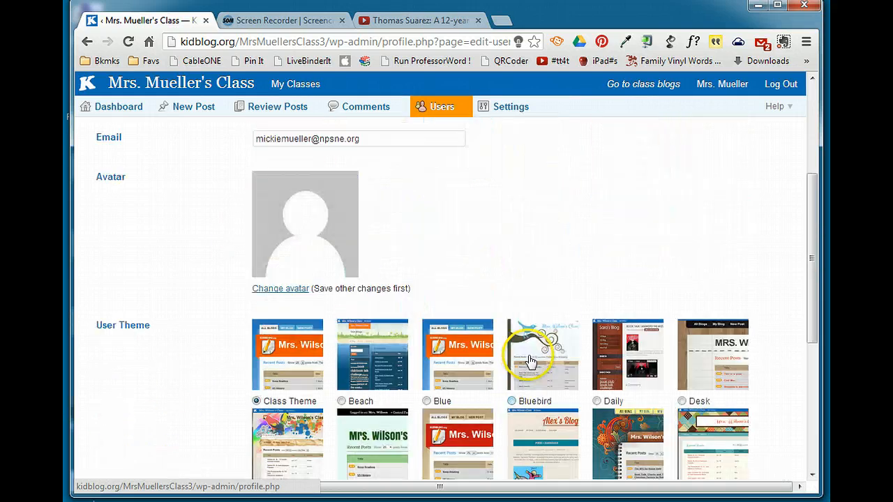
{"action": "scroll", "coordinate": [530, 360], "scroll_direction": "up", "scroll_amount": 3}
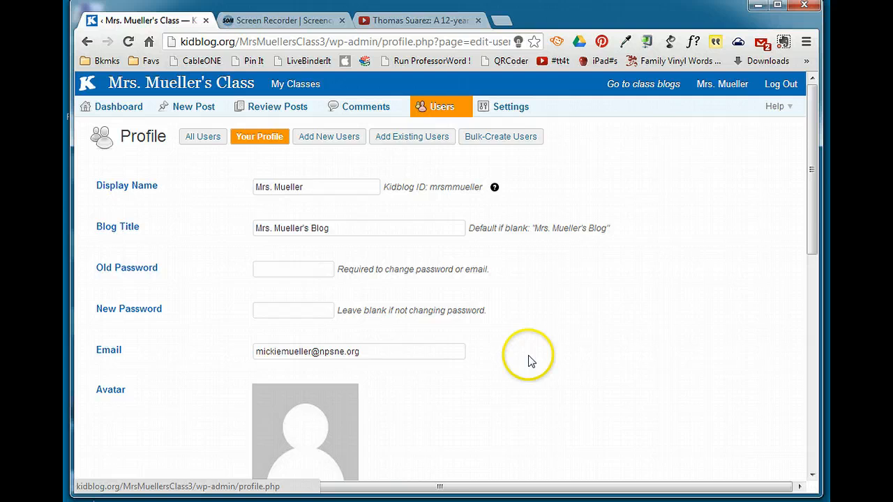
Step: Add a new user with the student's display name, a password and the Student role
{"action": "left_click", "coordinate": [199, 138]}
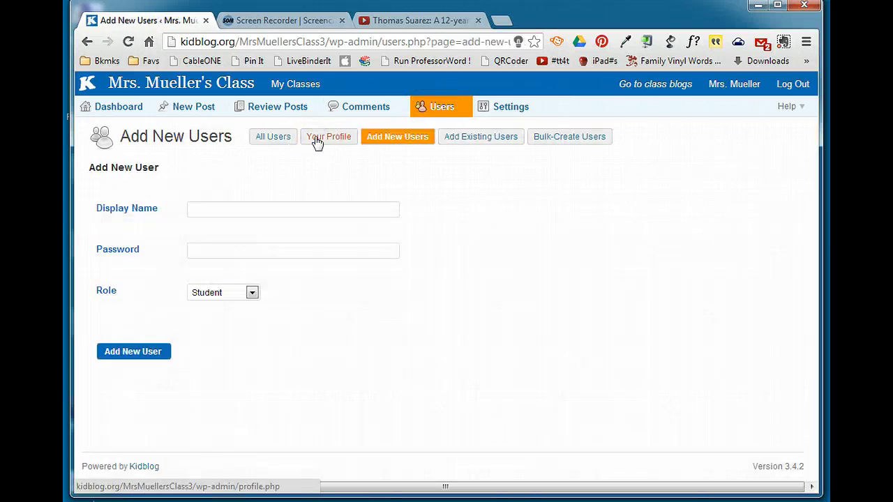
{"action": "left_click", "coordinate": [461, 239]}
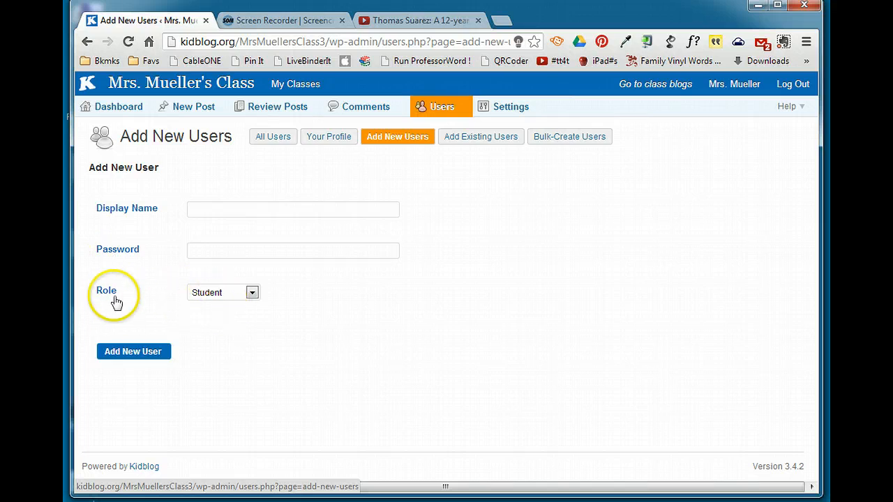
{"action": "left_click", "coordinate": [252, 295]}
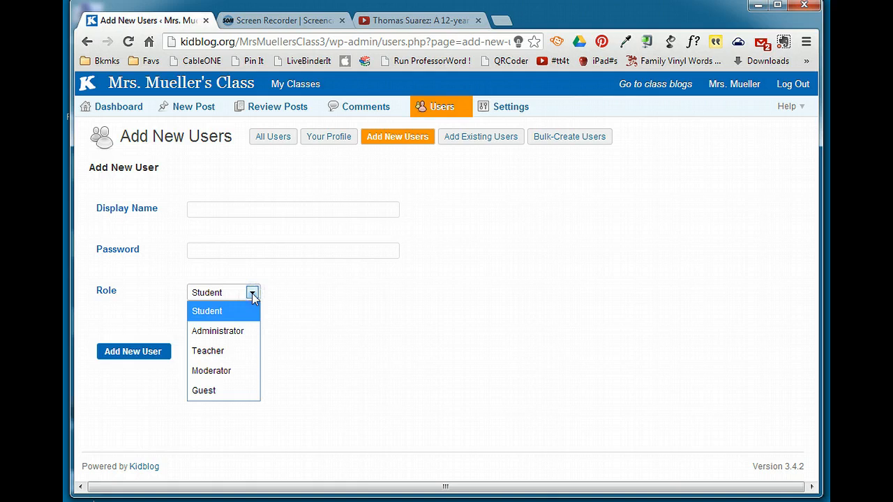
{"action": "left_click", "coordinate": [252, 293]}
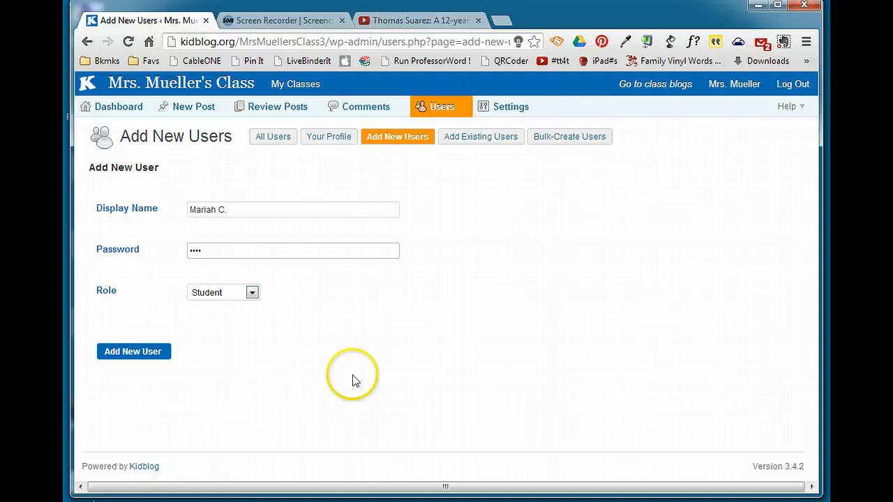
{"action": "left_click", "coordinate": [132, 353]}
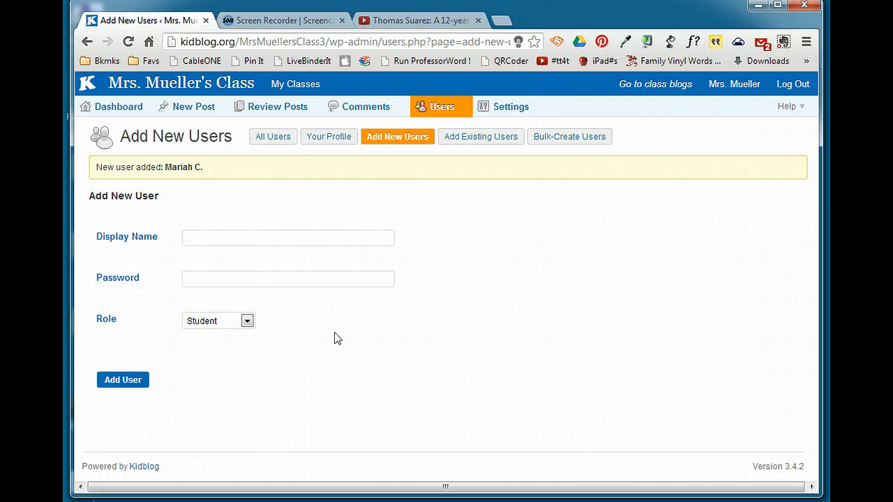
Step: Check the full user list and the instructions for bulk-creating users from a CSV file, returning to the list
{"action": "left_click", "coordinate": [270, 139]}
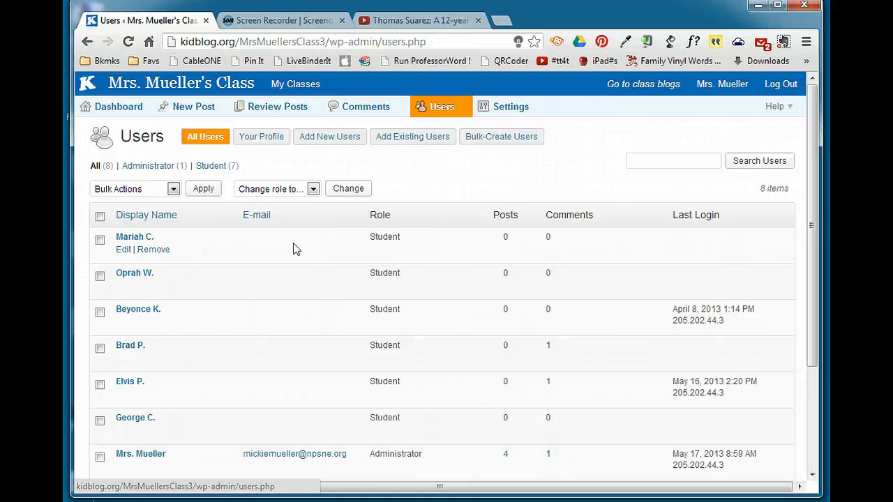
{"action": "left_click", "coordinate": [502, 144]}
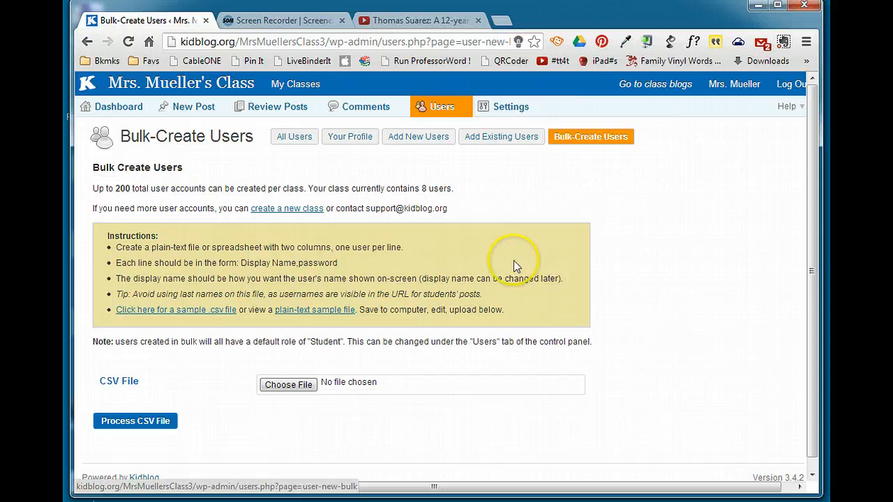
{"action": "left_click", "coordinate": [284, 138]}
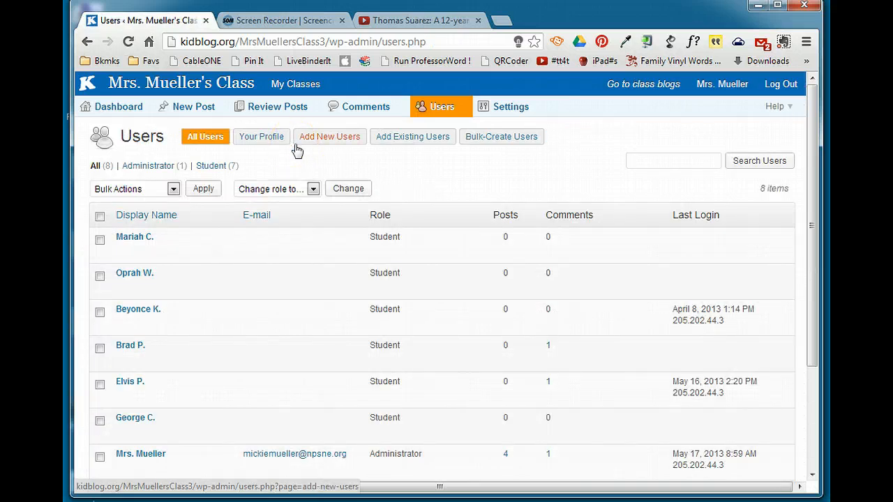
Step: Open the newly added student's account for editing, review its password, avatar, theme, visibility and membership options, and return to the user list
{"action": "mouse_move", "coordinate": [216, 243]}
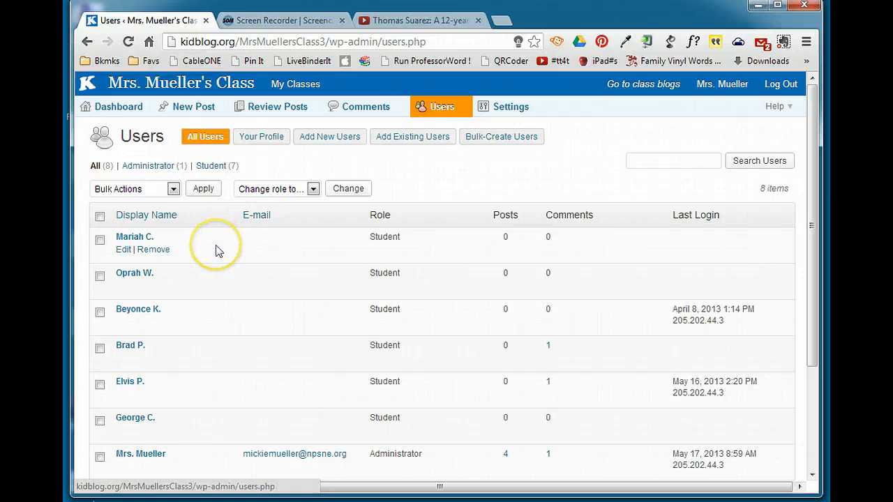
{"action": "left_click", "coordinate": [122, 251]}
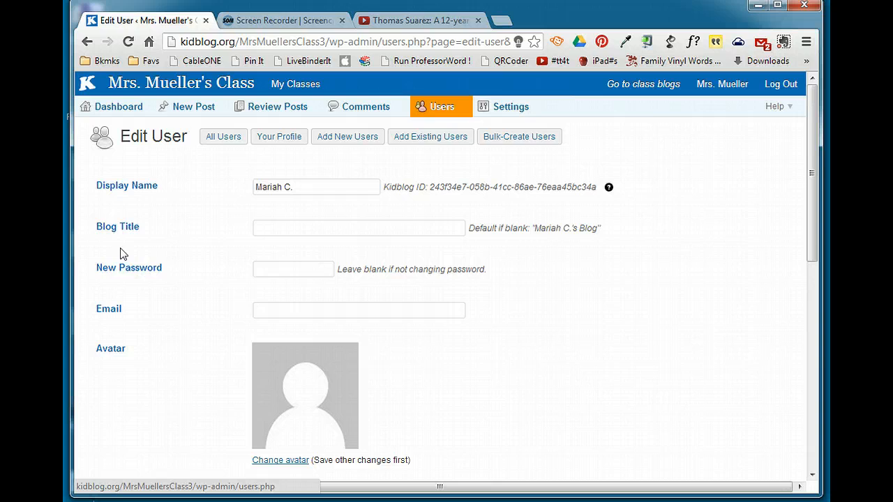
{"action": "left_click", "coordinate": [259, 268]}
{"action": "scroll", "coordinate": [482, 323], "scroll_direction": "down", "scroll_amount": 3}
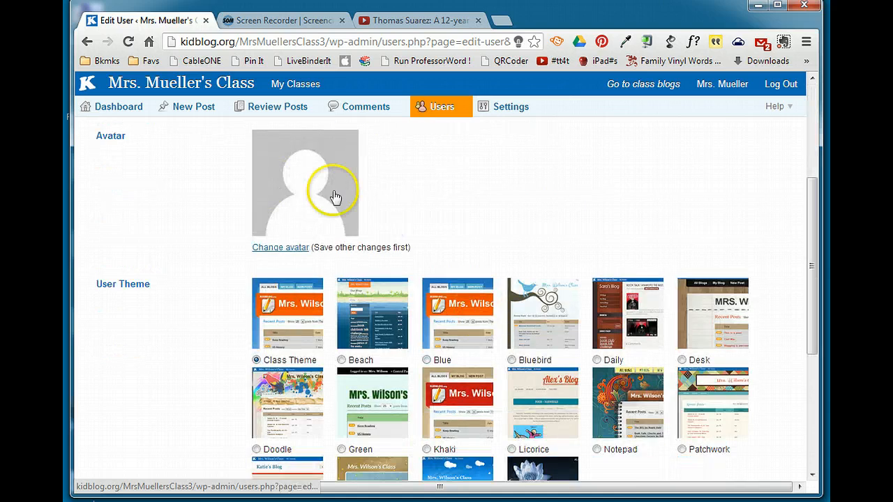
{"action": "scroll", "coordinate": [523, 339], "scroll_direction": "down", "scroll_amount": 3}
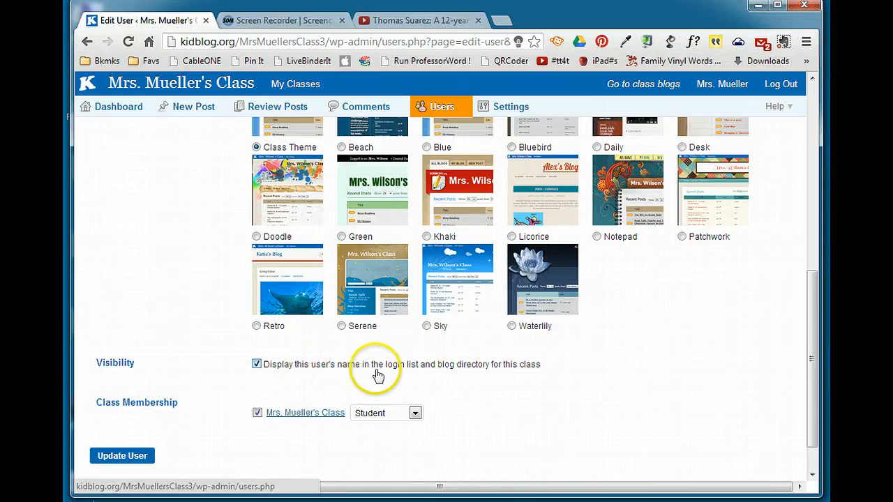
{"action": "left_click", "coordinate": [130, 458]}
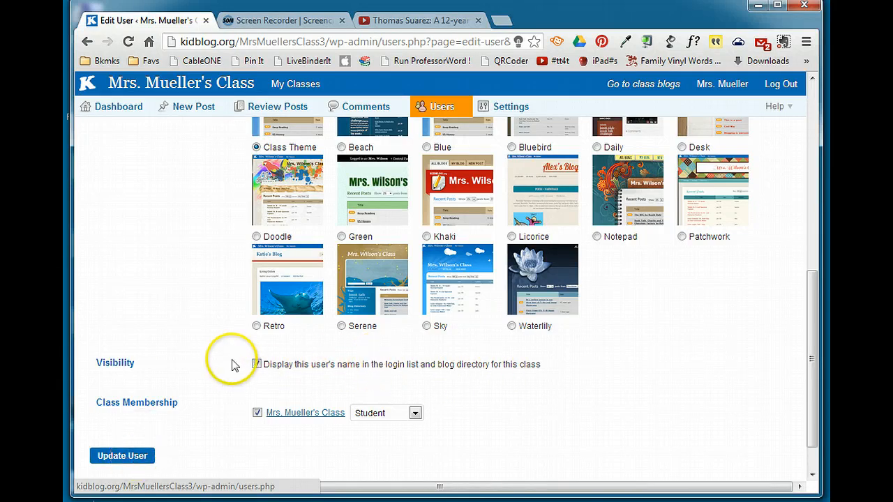
{"action": "left_click", "coordinate": [222, 136]}
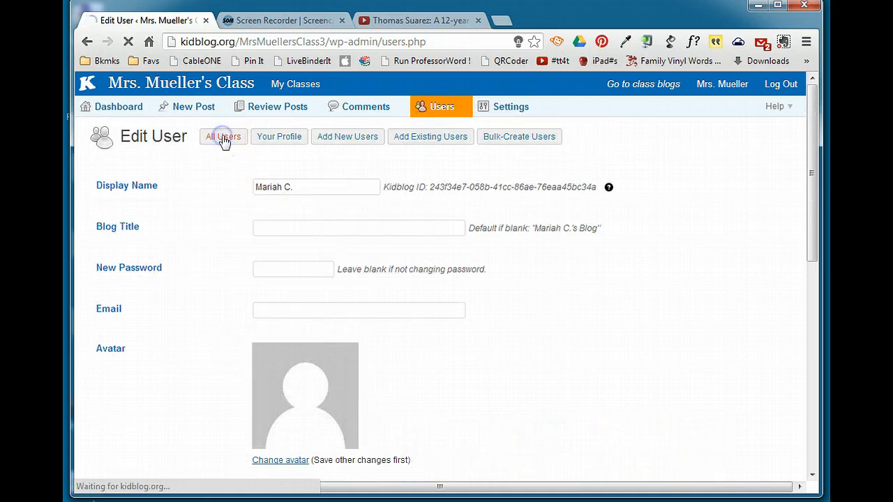